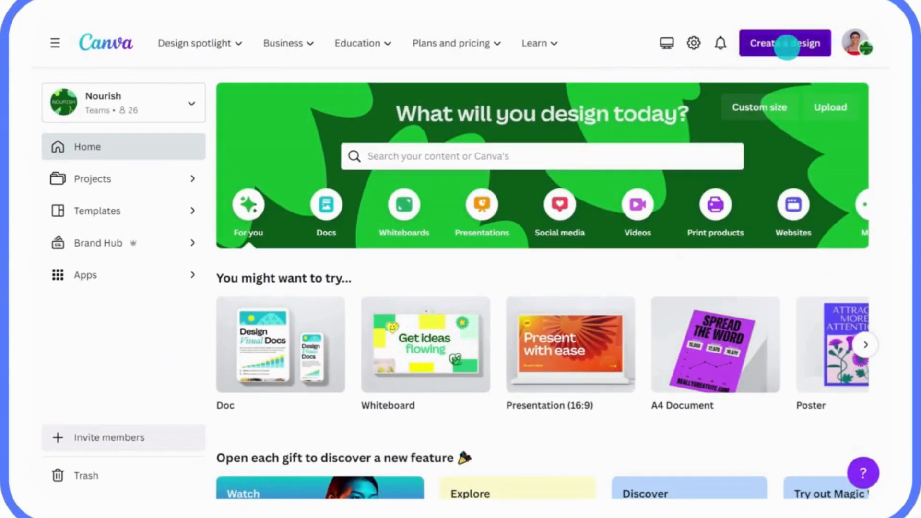
Step: Create a new blank design in the Video (Landscape) format
{"action": "left_click", "coordinate": [786, 47]}
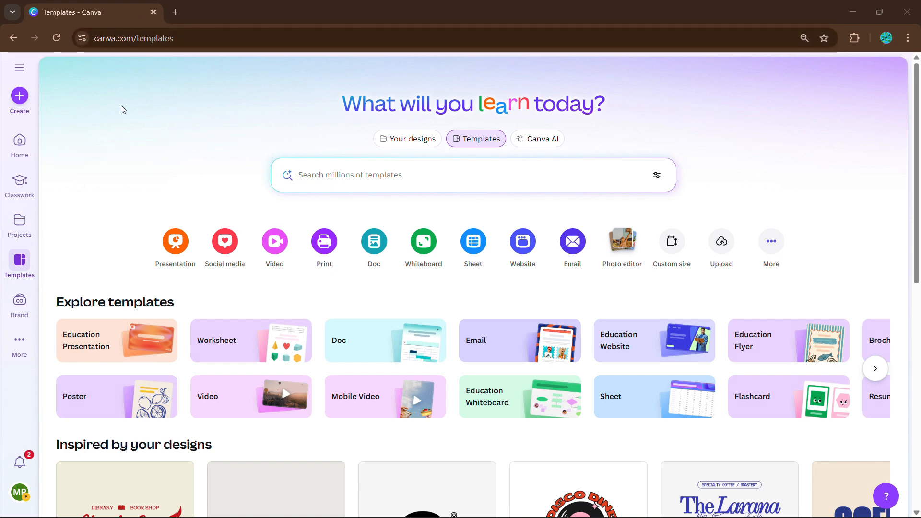
{"action": "left_click", "coordinate": [21, 97]}
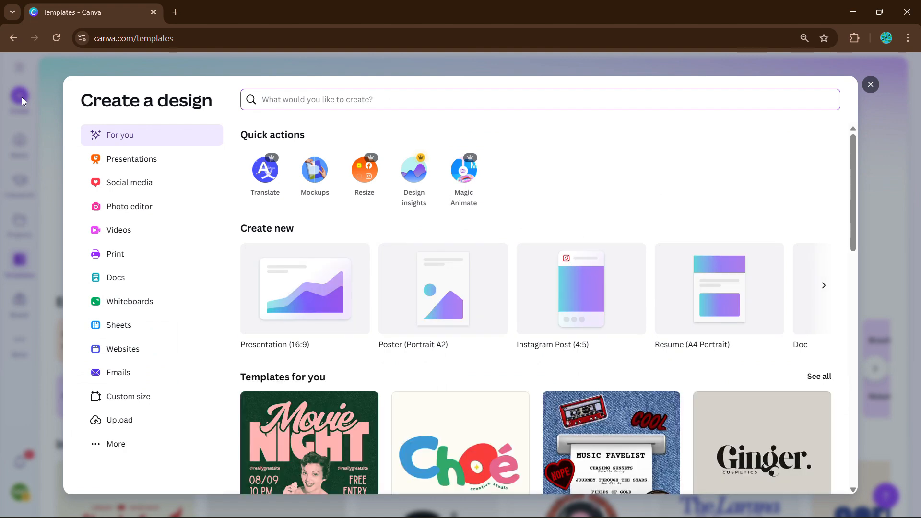
{"action": "left_click", "coordinate": [126, 231]}
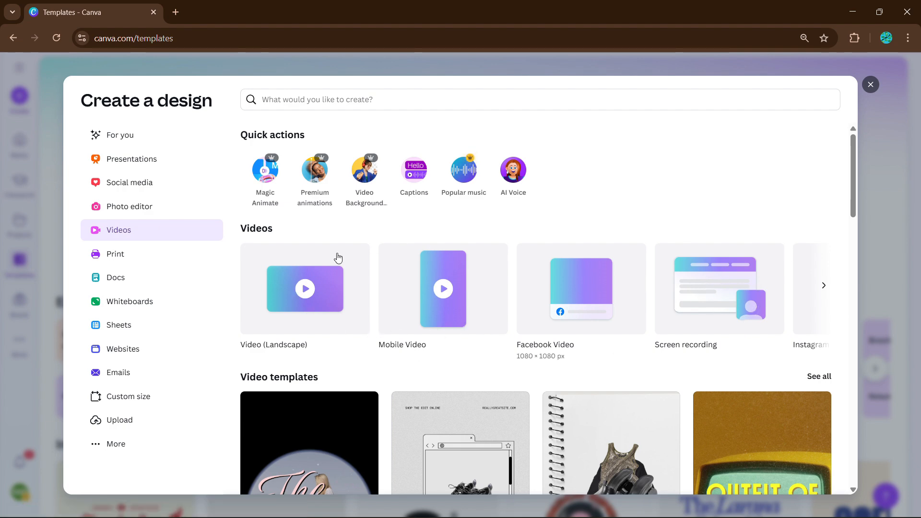
{"action": "left_click", "coordinate": [301, 299]}
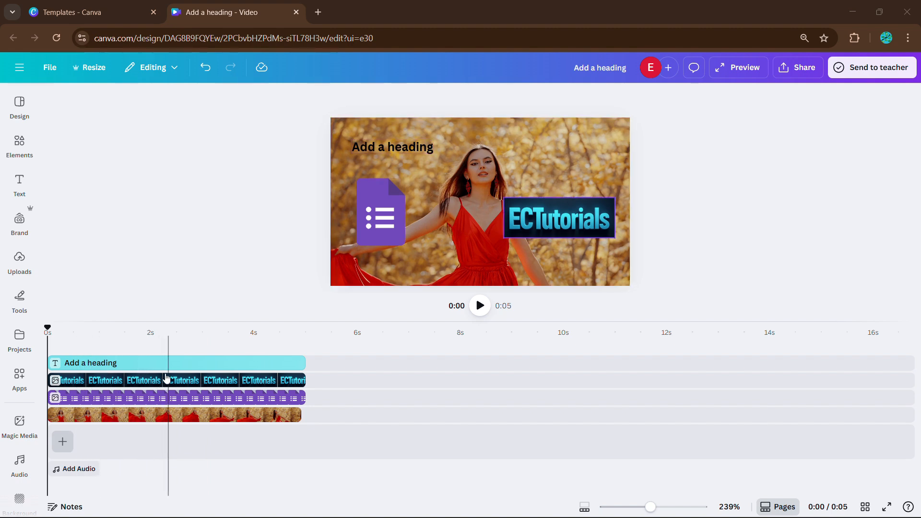
Step: Try moving the heading clip so it starts where the other clips end, and undo the move
{"action": "left_click_drag", "start_coordinate": [163, 363], "coordinate": [416, 368]}
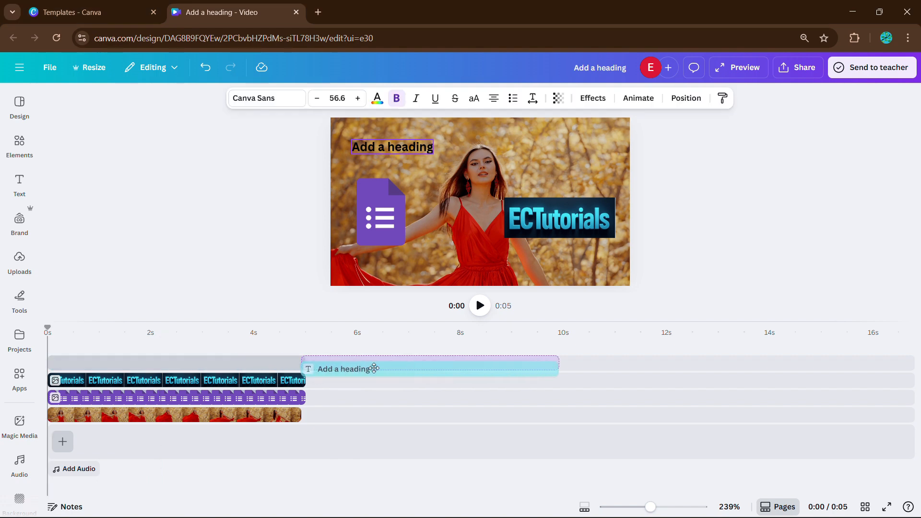
{"action": "left_click", "coordinate": [283, 382]}
{"action": "mouse_move", "coordinate": [303, 382]}
{"action": "left_mouse_down"}
{"action": "mouse_move", "coordinate": [466, 381]}
{"action": "mouse_move", "coordinate": [305, 381]}
{"action": "left_mouse_up"}
{"action": "left_click", "coordinate": [342, 365]}
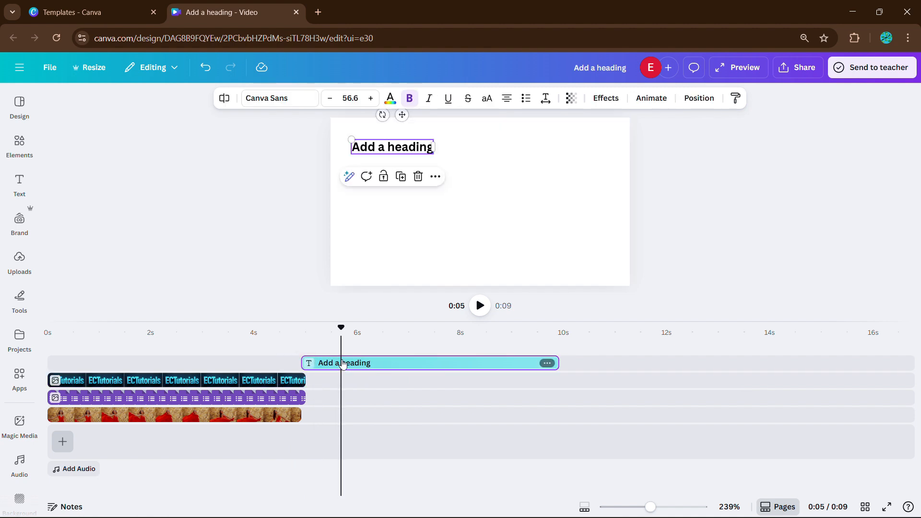
{"action": "key", "text": "ctrl+z"}
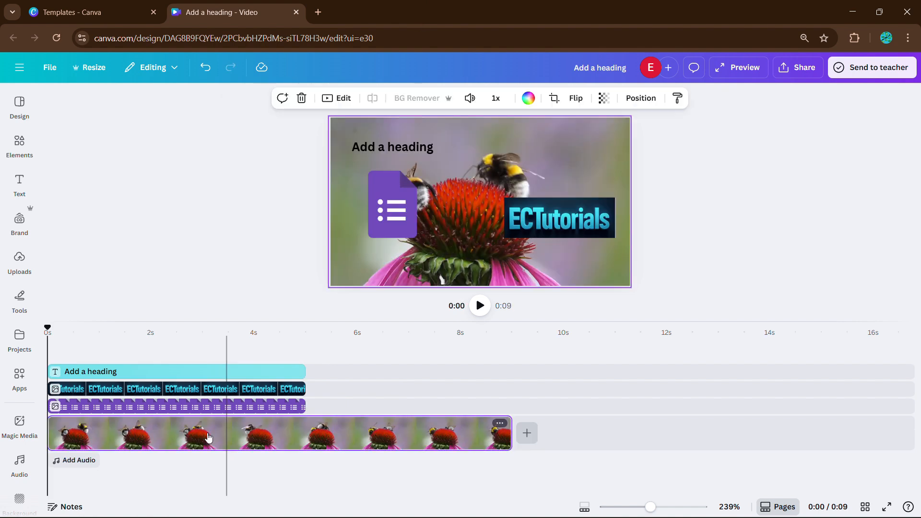
Step: Place the playhead on the bee video at the point where the overlay clips end, about 5 seconds
{"action": "left_click", "coordinate": [227, 442]}
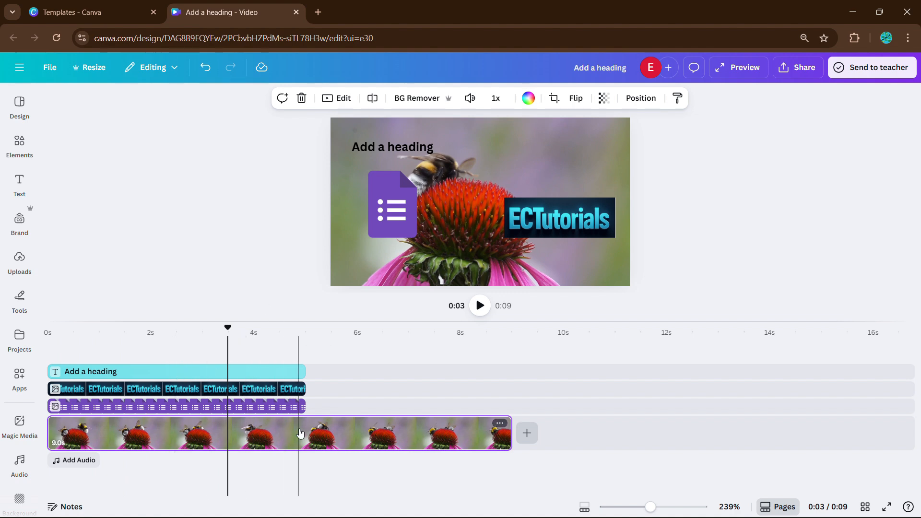
{"action": "left_click", "coordinate": [450, 427]}
{"action": "left_click", "coordinate": [306, 451]}
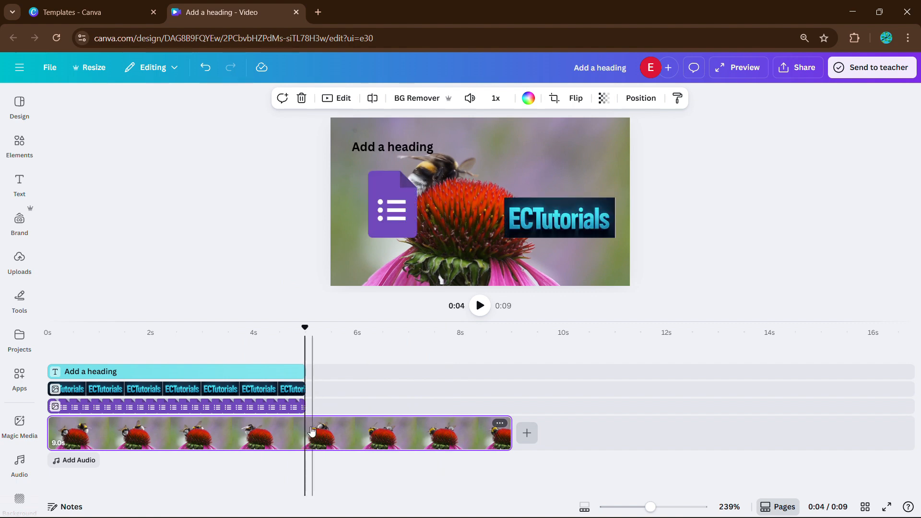
Step: Browse the voiceover and music options in the audio library
{"action": "left_click", "coordinate": [75, 461]}
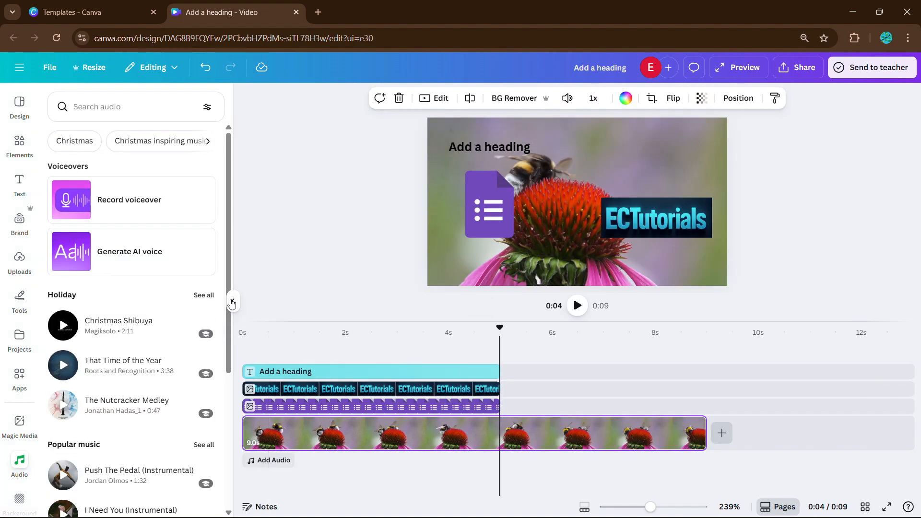
{"action": "left_click", "coordinate": [232, 304]}
{"action": "left_click", "coordinate": [77, 461]}
{"action": "scroll", "coordinate": [116, 368], "scroll_direction": "down", "scroll_amount": 1}
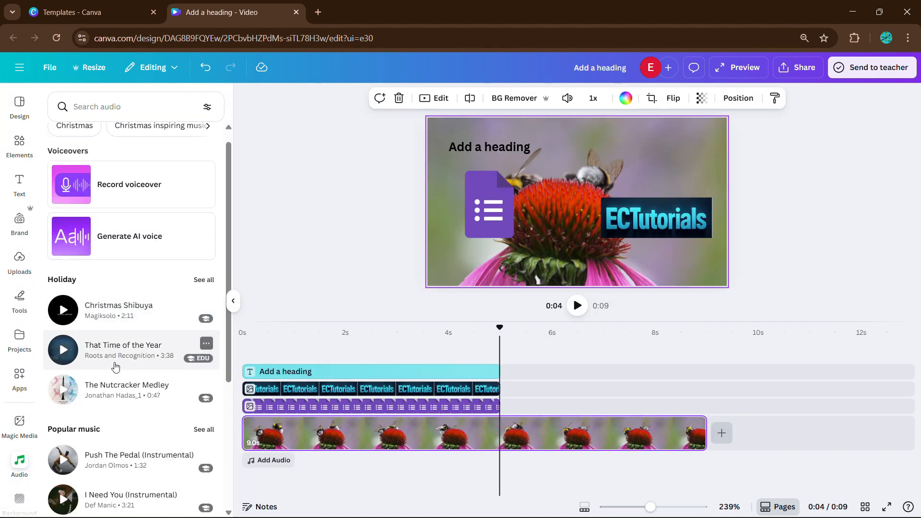
{"action": "scroll", "coordinate": [113, 362], "scroll_direction": "up", "scroll_amount": 1}
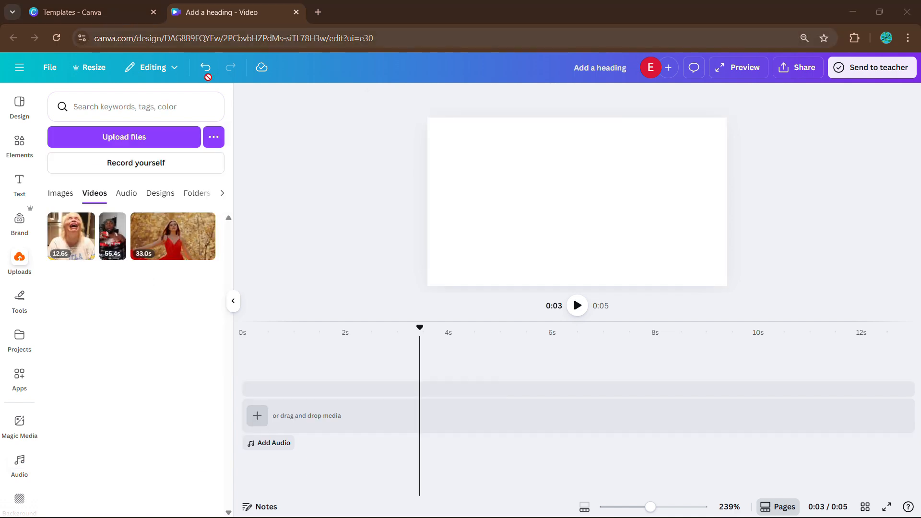
Step: Add the 12.6-second uploaded video to the timeline, and cut off its first part at about 1 second
{"action": "left_click", "coordinate": [76, 250]}
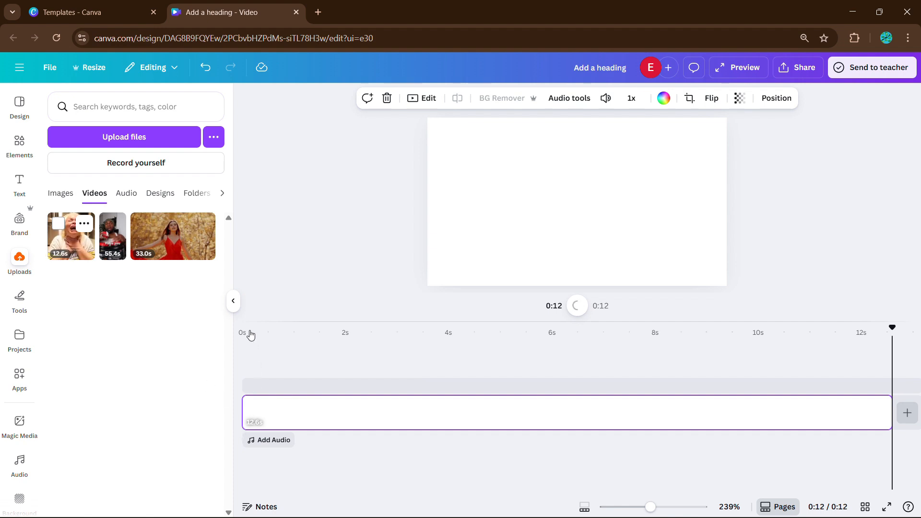
{"action": "left_click", "coordinate": [233, 301]}
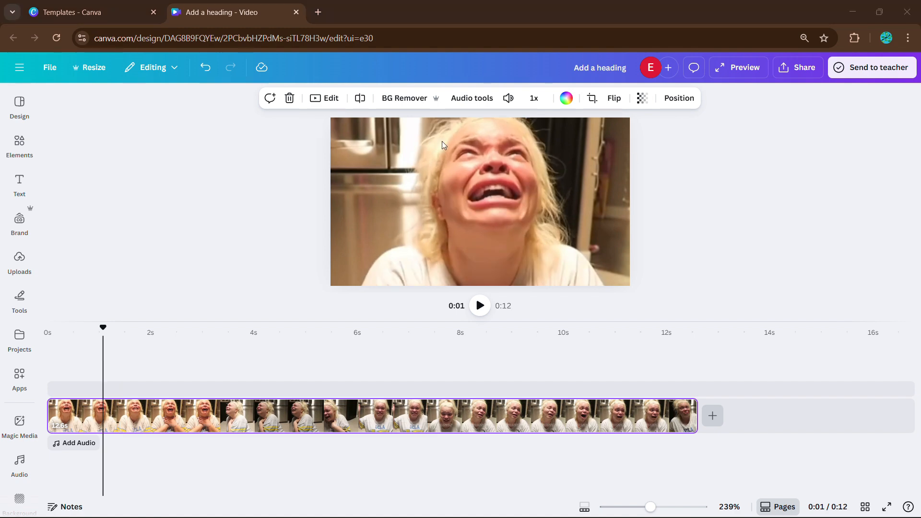
{"action": "left_click", "coordinate": [359, 100]}
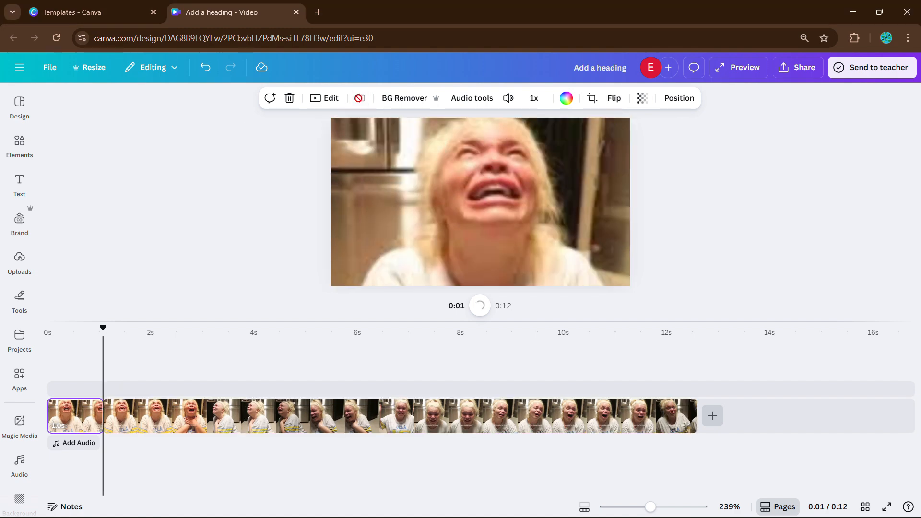
{"action": "left_click", "coordinate": [289, 98]}
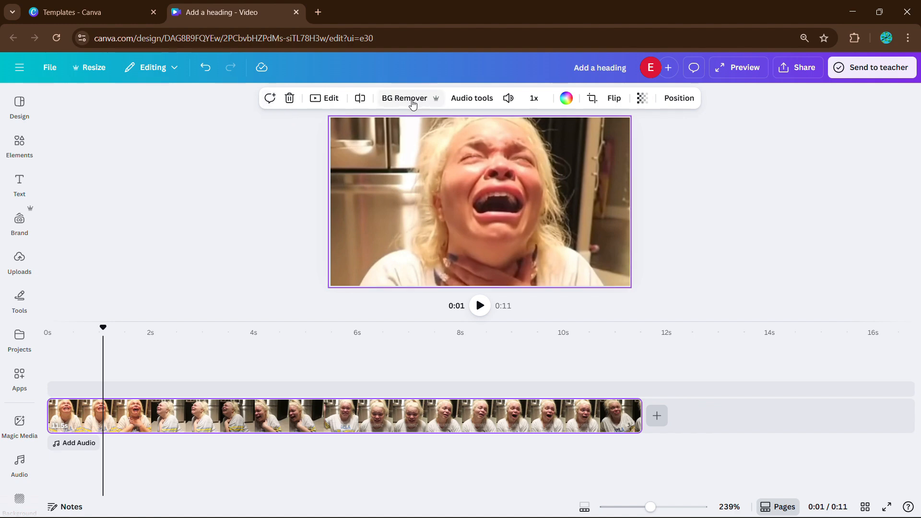
Step: Try extracting the audio from the video clip, and undo the extraction
{"action": "left_click", "coordinate": [472, 106]}
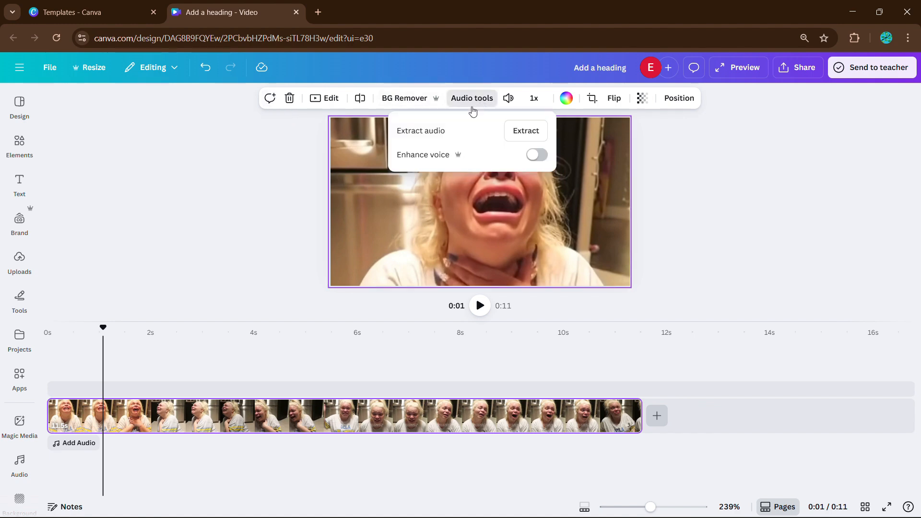
{"action": "left_click", "coordinate": [521, 137]}
{"action": "key", "text": "ctrl+z"}
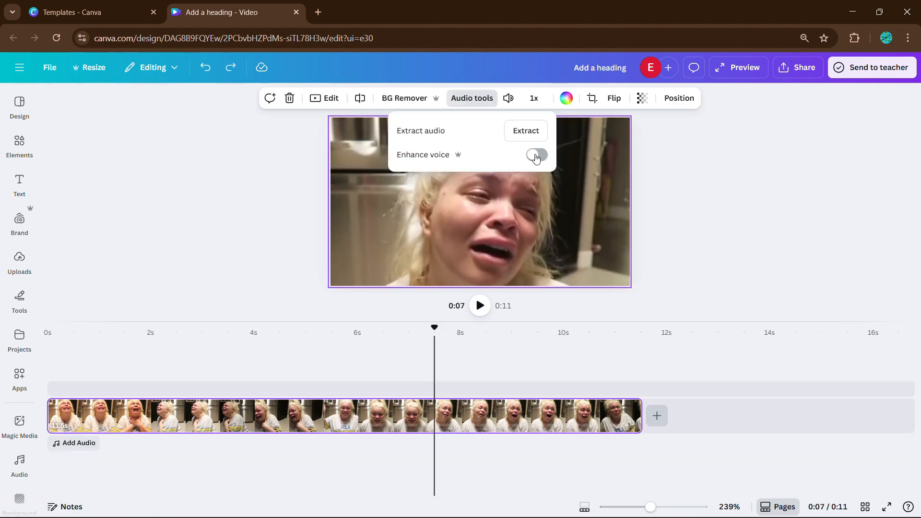
Step: Try out the video clip's volume setting and view its speed setting
{"action": "left_click", "coordinate": [508, 98]}
{"action": "left_click_drag", "start_coordinate": [499, 130], "coordinate": [519, 145]}
{"action": "left_click", "coordinate": [534, 98]}
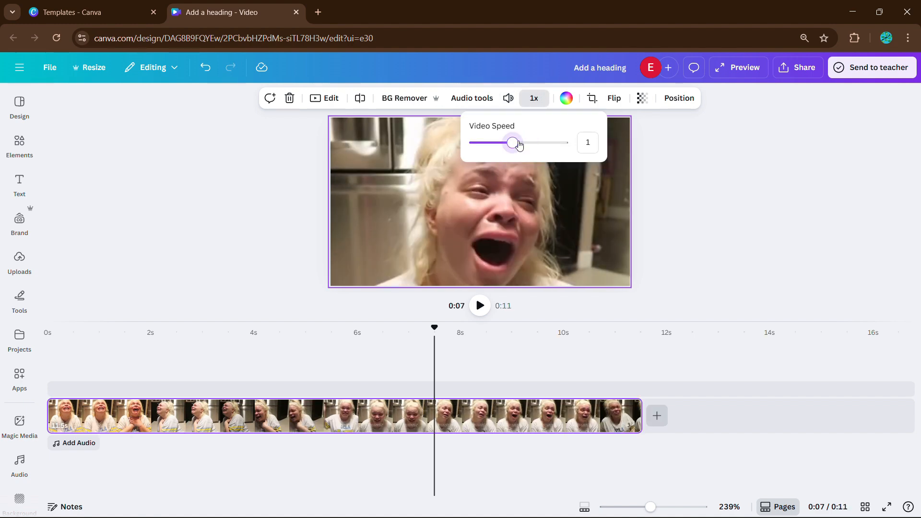
Step: Crop the video clip by resizing and repositioning the footage within the page frame
{"action": "left_click", "coordinate": [591, 97]}
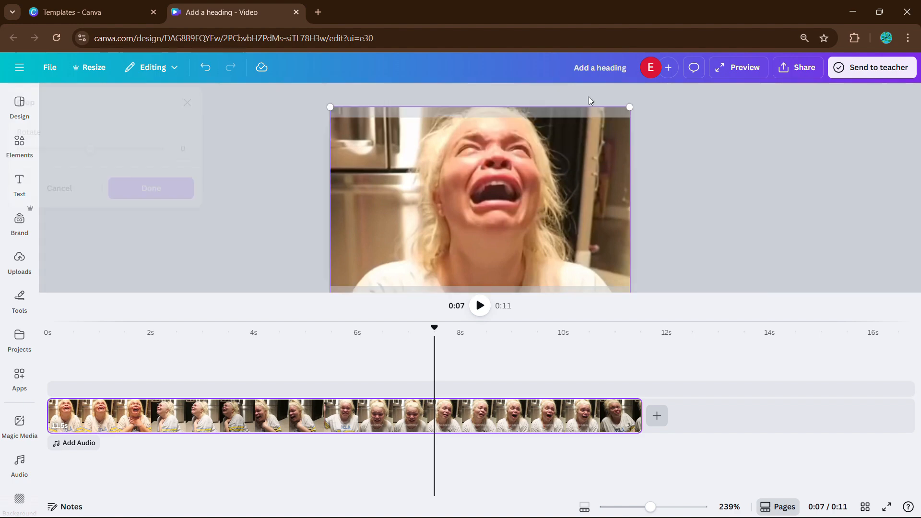
{"action": "left_click_drag", "start_coordinate": [629, 103], "coordinate": [607, 142]}
{"action": "left_click_drag", "start_coordinate": [571, 176], "coordinate": [571, 163]}
{"action": "left_click", "coordinate": [647, 166]}
{"action": "left_click", "coordinate": [648, 167]}
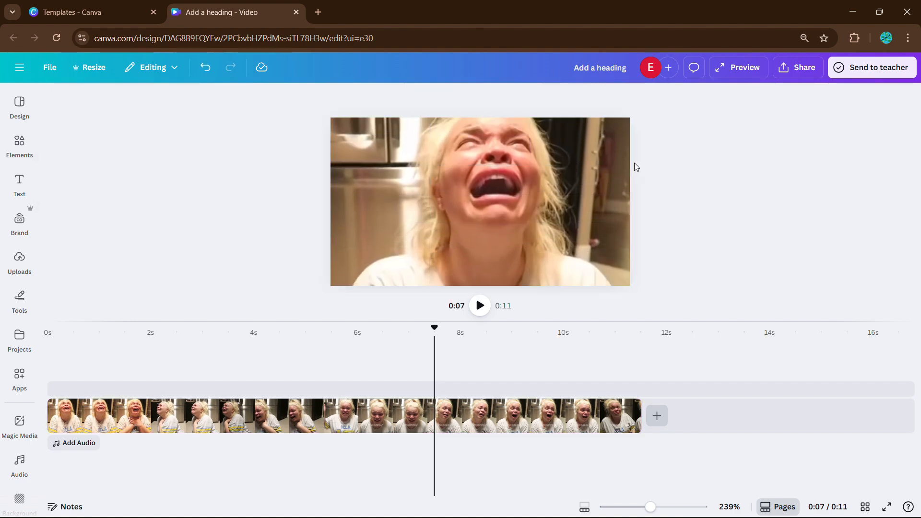
Step: Try flipping the video clip vertically and changing its transparency
{"action": "left_click", "coordinate": [585, 134]}
{"action": "left_click", "coordinate": [613, 97]}
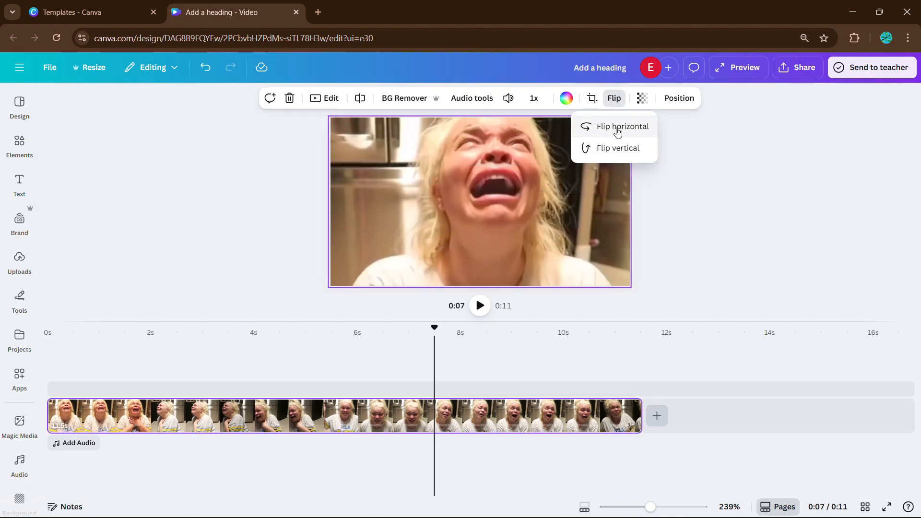
{"action": "left_click", "coordinate": [617, 147]}
{"action": "left_click", "coordinate": [617, 147]}
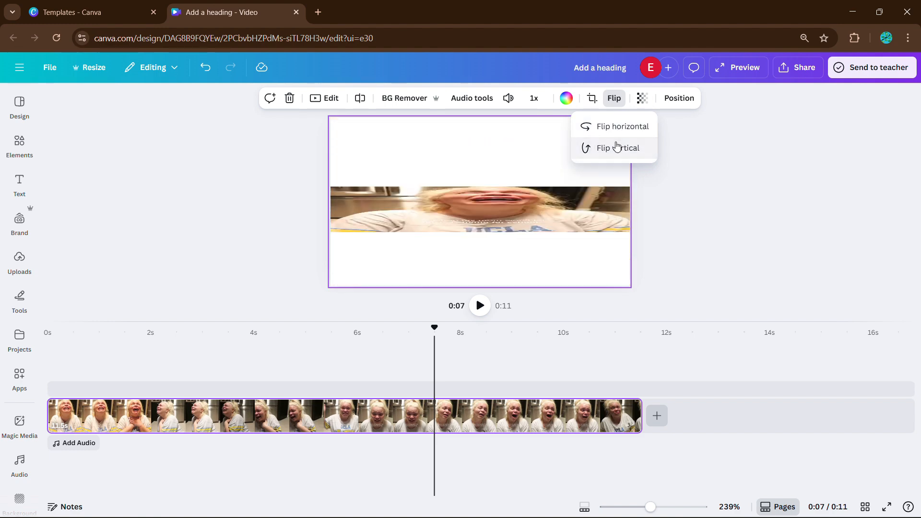
{"action": "left_click", "coordinate": [640, 99]}
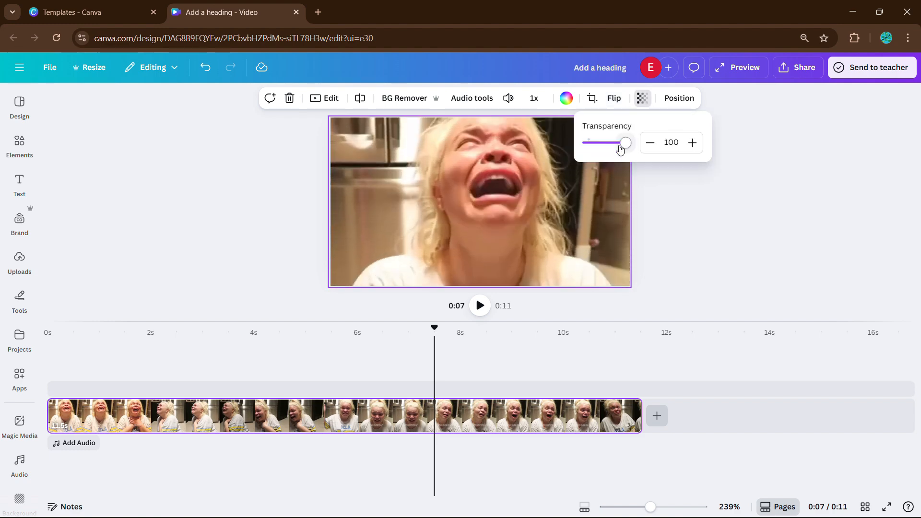
{"action": "mouse_move", "coordinate": [625, 142]}
{"action": "left_mouse_down"}
{"action": "mouse_move", "coordinate": [604, 142]}
{"action": "mouse_move", "coordinate": [640, 150]}
{"action": "left_mouse_up"}
Step: View the layer order of the heading and the background video in the position settings
{"action": "left_click", "coordinate": [680, 99]}
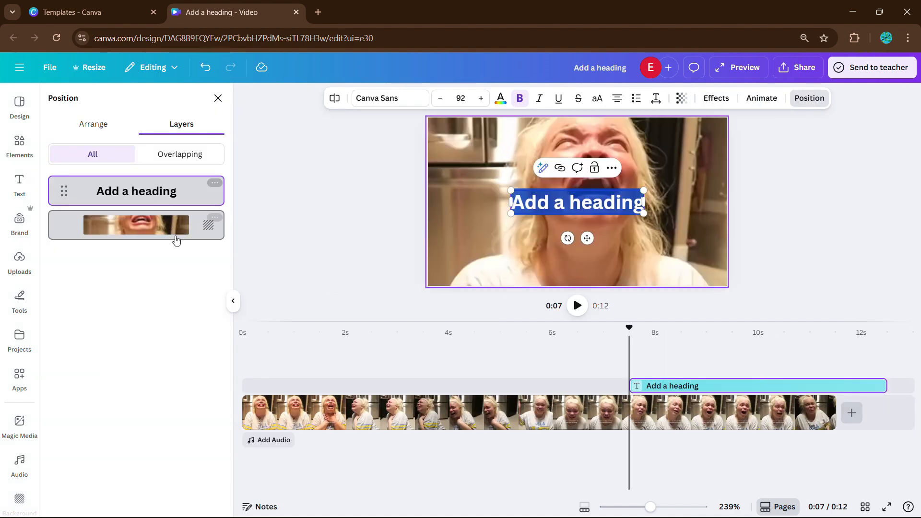
{"action": "left_click", "coordinate": [233, 304]}
{"action": "left_click", "coordinate": [290, 260]}
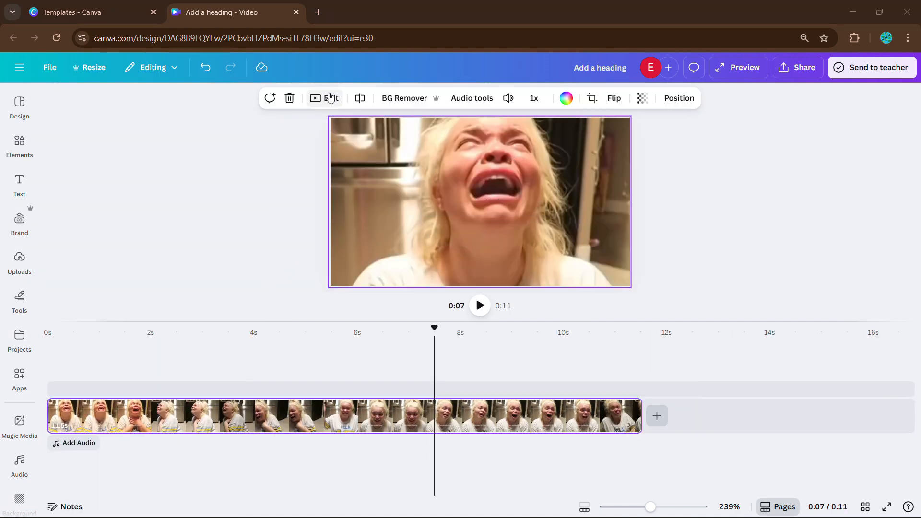
Step: Review the video clip's white balance, light and color adjustments, and open the Highlights tool
{"action": "left_click", "coordinate": [330, 98]}
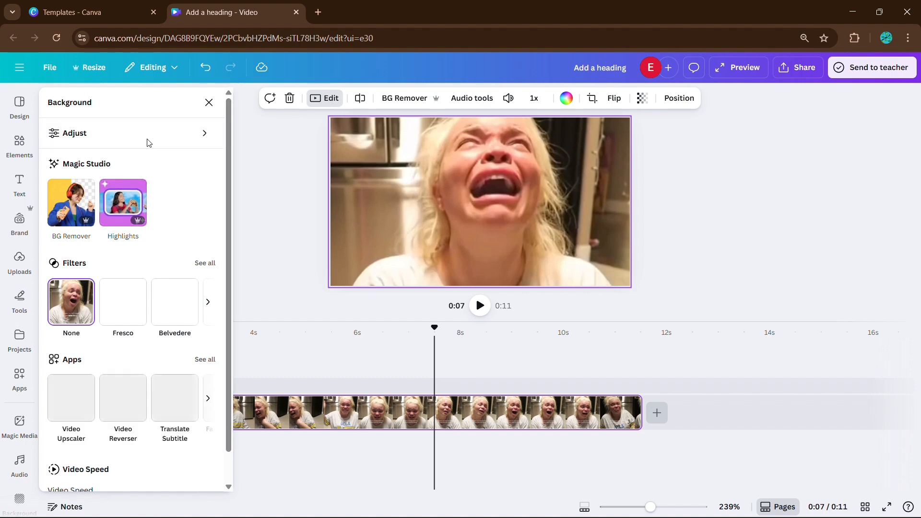
{"action": "left_click", "coordinate": [158, 133]}
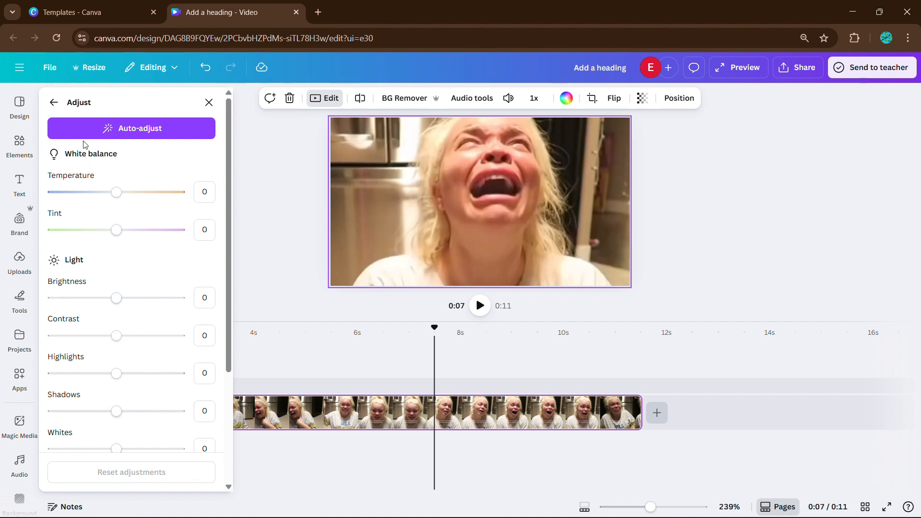
{"action": "scroll", "coordinate": [82, 222], "scroll_direction": "down", "scroll_amount": 2}
{"action": "scroll", "coordinate": [116, 248], "scroll_direction": "down", "scroll_amount": 3}
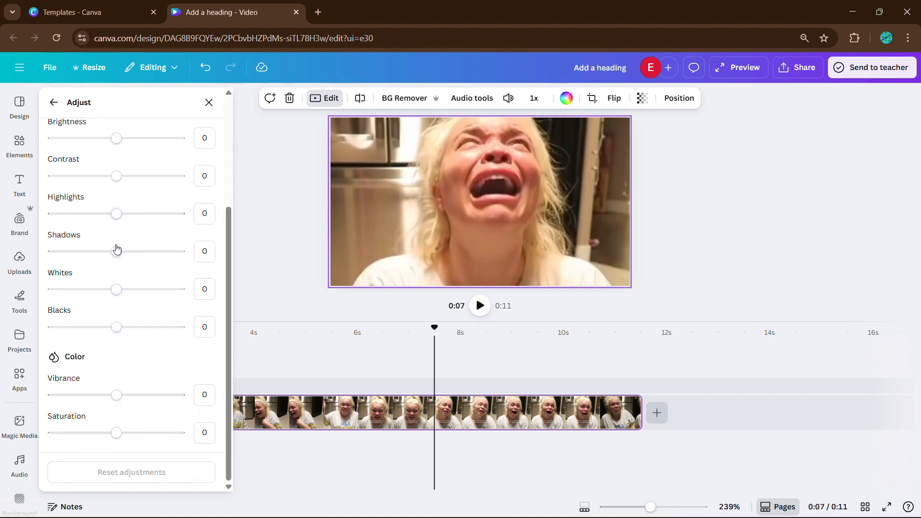
{"action": "left_click", "coordinate": [54, 102]}
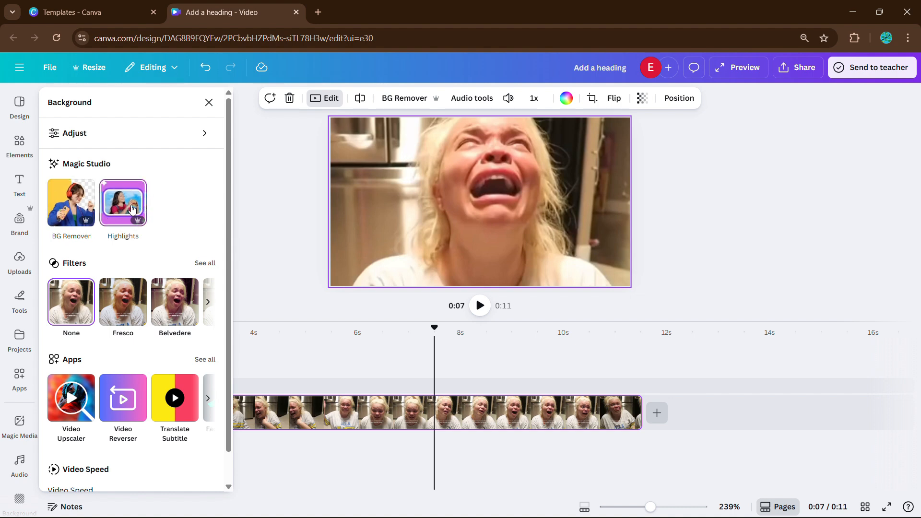
{"action": "left_click", "coordinate": [126, 220]}
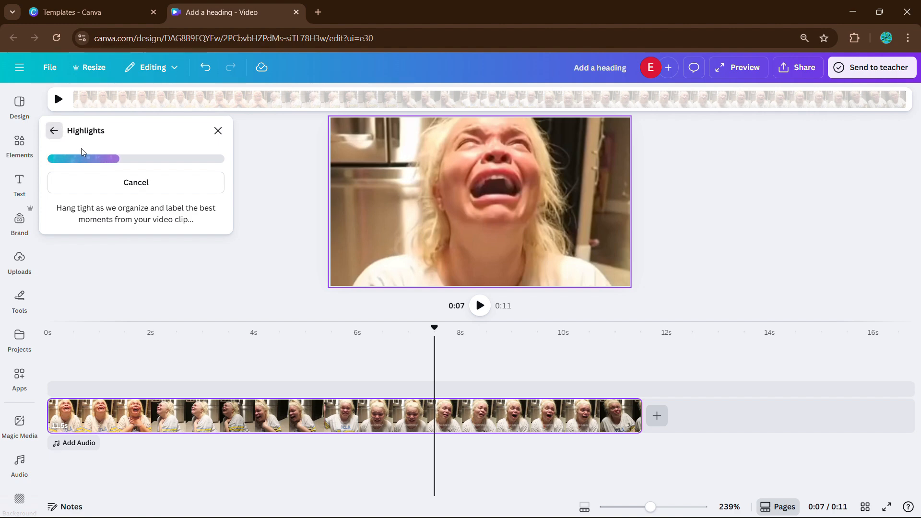
Step: Try different filters on the video clip, including the Slate filter from the Mono group
{"action": "scroll", "coordinate": [125, 201], "scroll_direction": "down", "scroll_amount": 1}
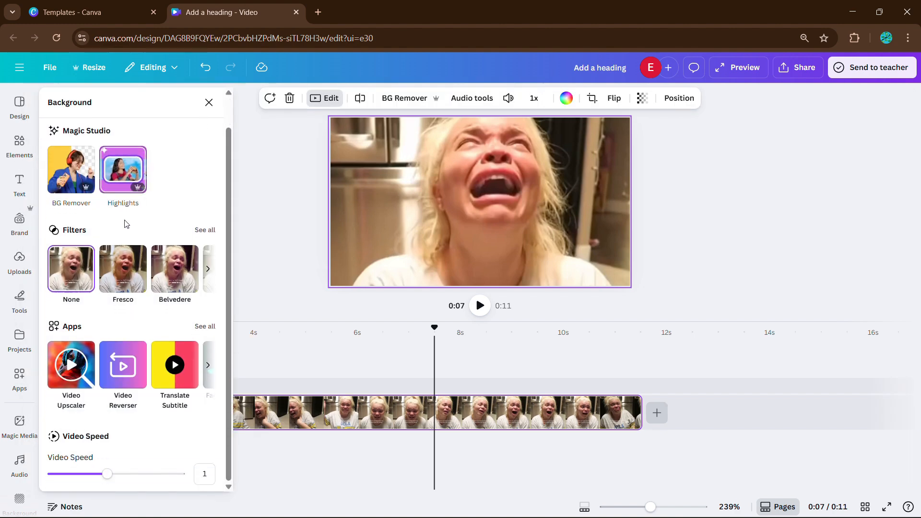
{"action": "left_click", "coordinate": [125, 270]}
{"action": "left_click", "coordinate": [188, 381]}
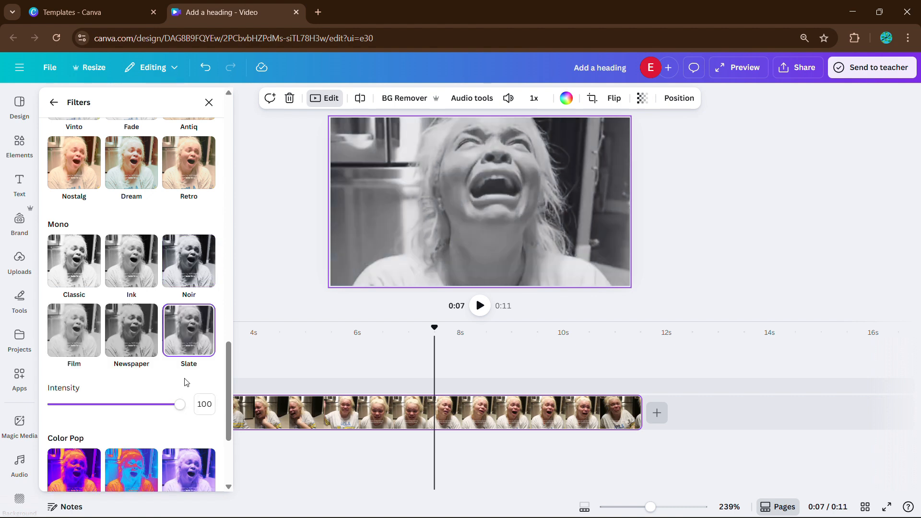
{"action": "left_click", "coordinate": [140, 263]}
{"action": "left_click", "coordinate": [58, 105]}
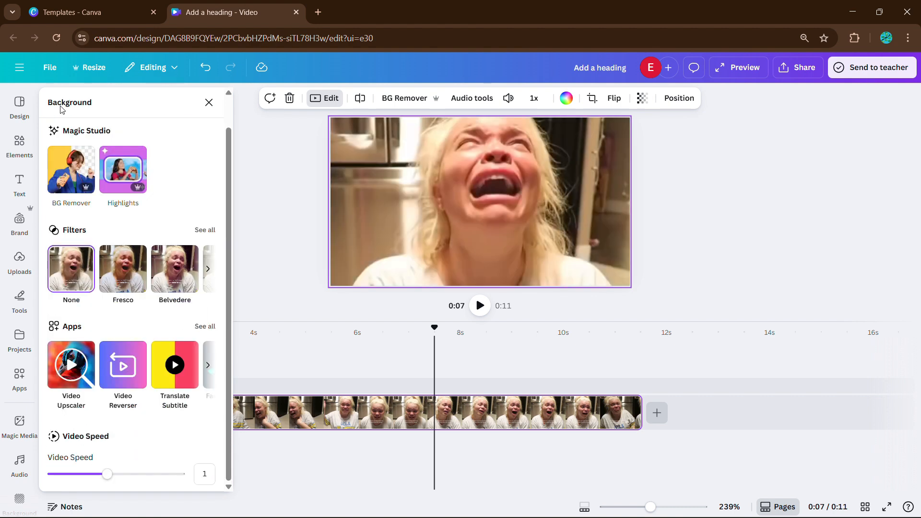
Step: Browse the recommended apps and video effects available for the clip
{"action": "left_click", "coordinate": [77, 372]}
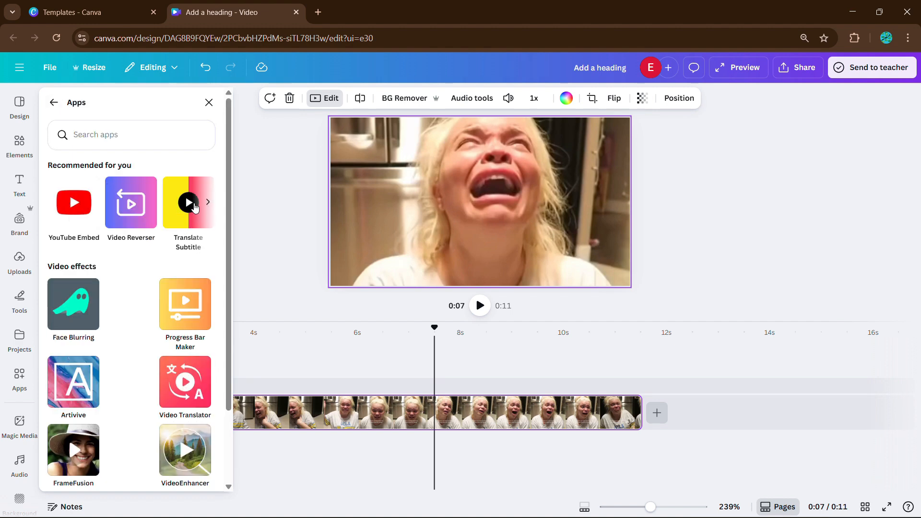
{"action": "left_click", "coordinate": [207, 203]}
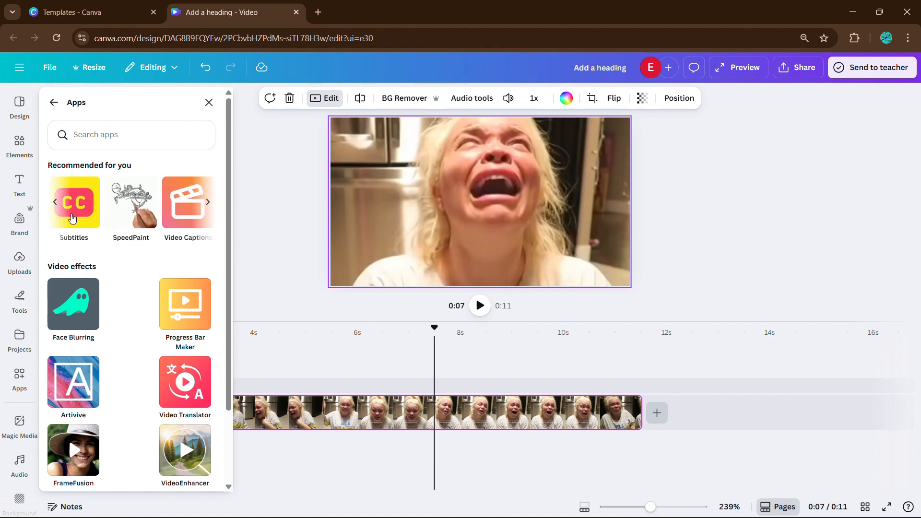
{"action": "scroll", "coordinate": [120, 350], "scroll_direction": "down", "scroll_amount": 2}
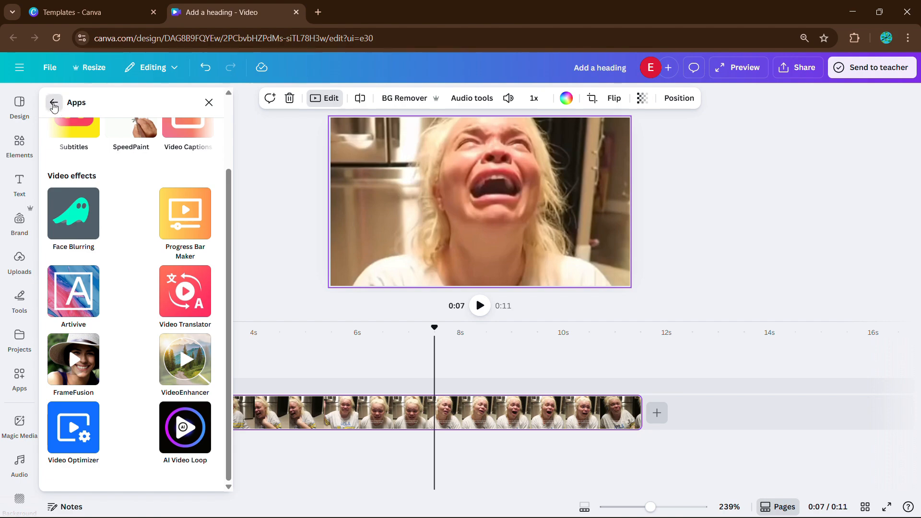
{"action": "left_click", "coordinate": [54, 102]}
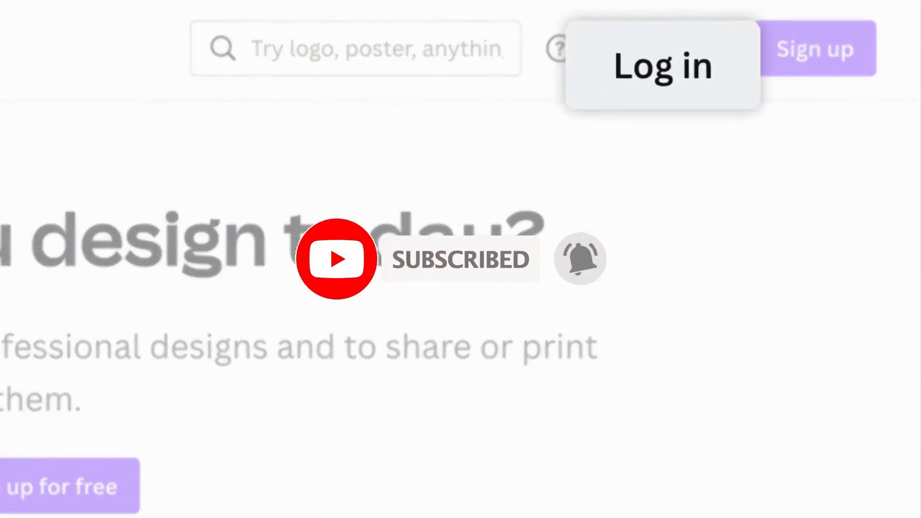
Step: Log in by continuing with email and entering the account's email address
{"action": "left_click", "coordinate": [673, 49]}
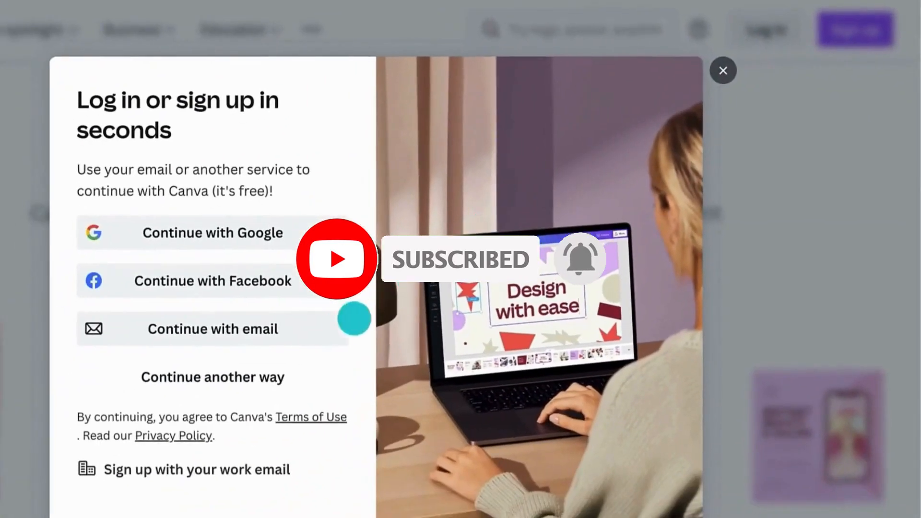
{"action": "left_click", "coordinate": [341, 327]}
{"action": "left_click", "coordinate": [121, 211]}
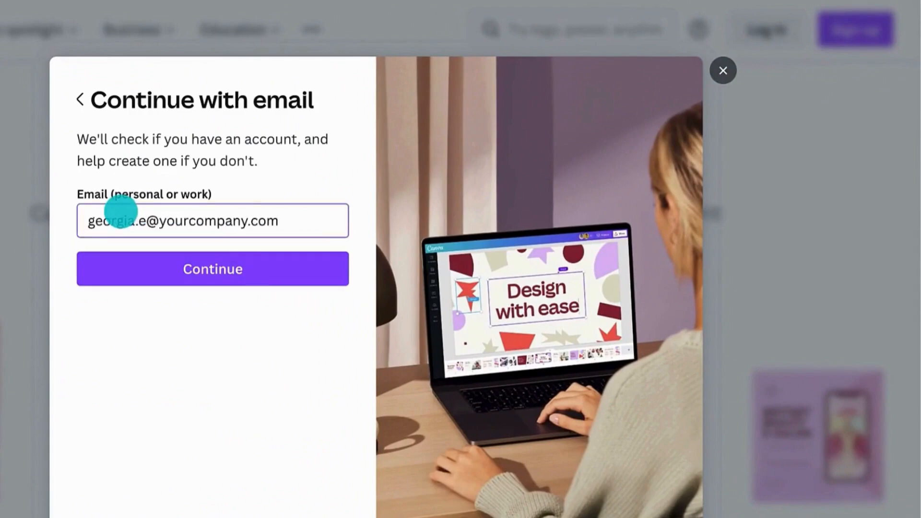
{"action": "left_click", "coordinate": [131, 254]}
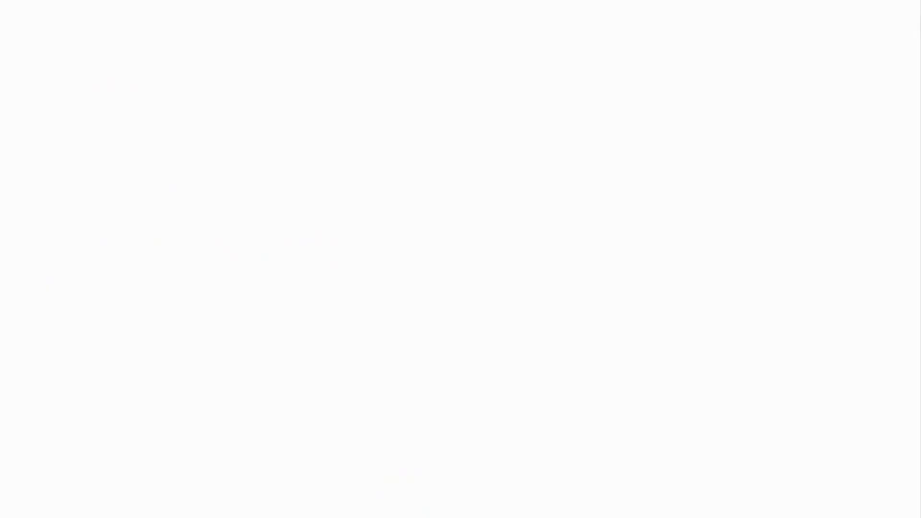